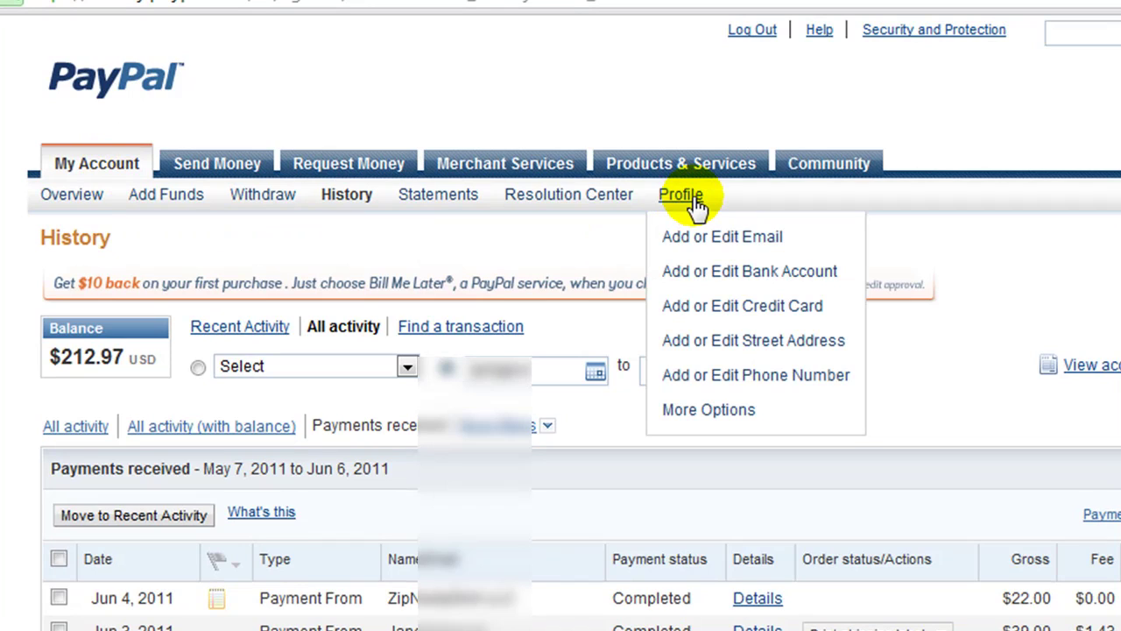
- Open the Add or Edit Bank Account page showing the confirmed Bank of America checking account
left_click(716, 279)
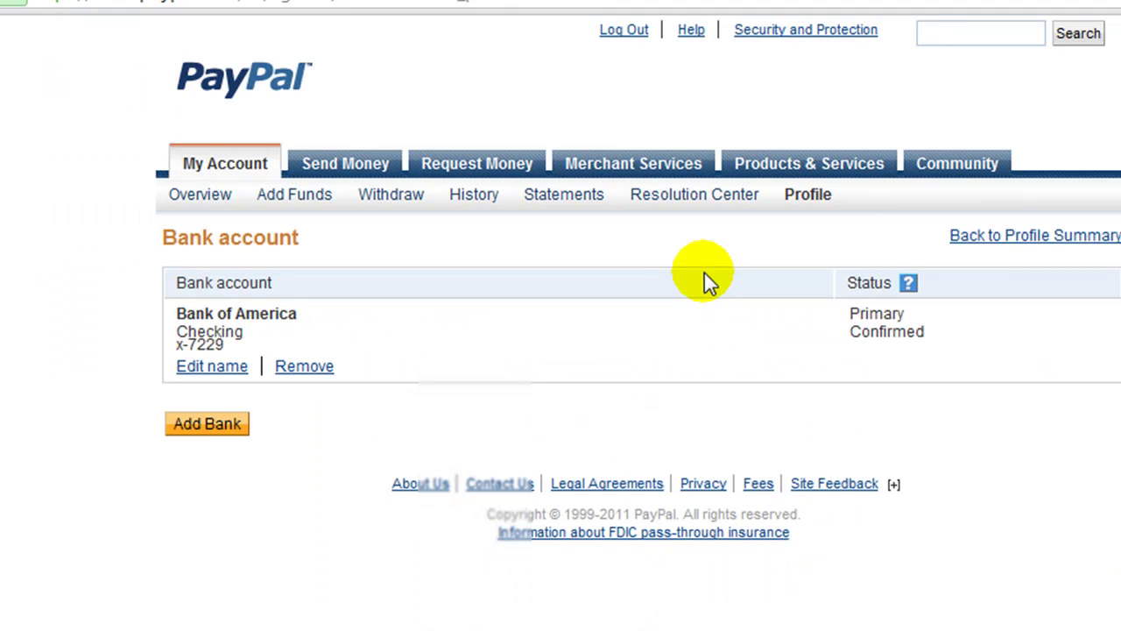
left_click(215, 438)
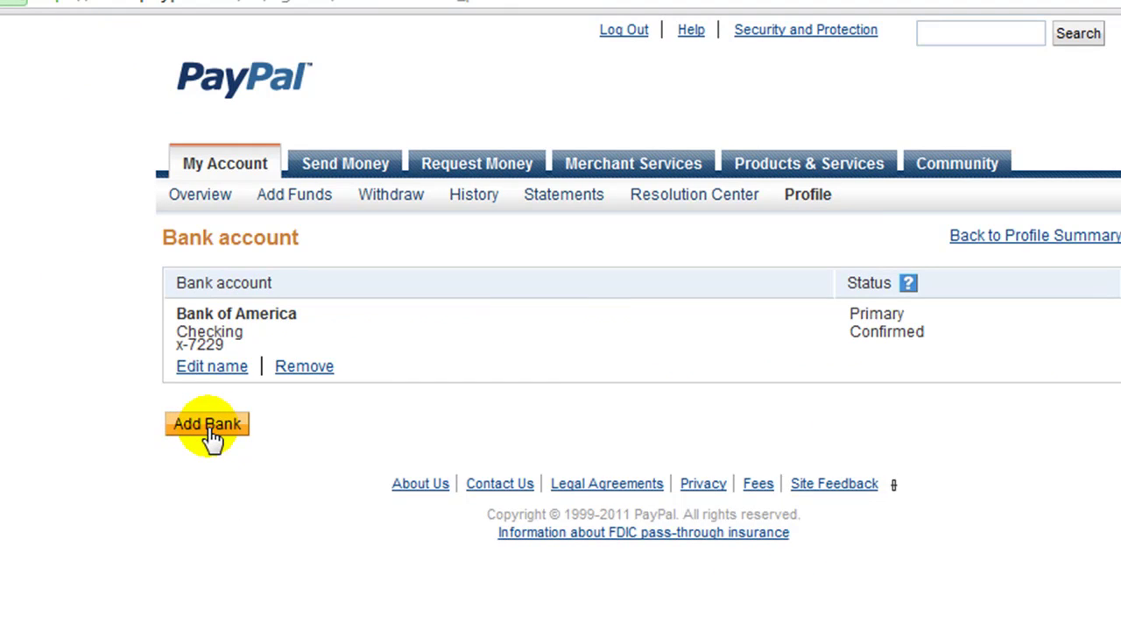
left_click(215, 438)
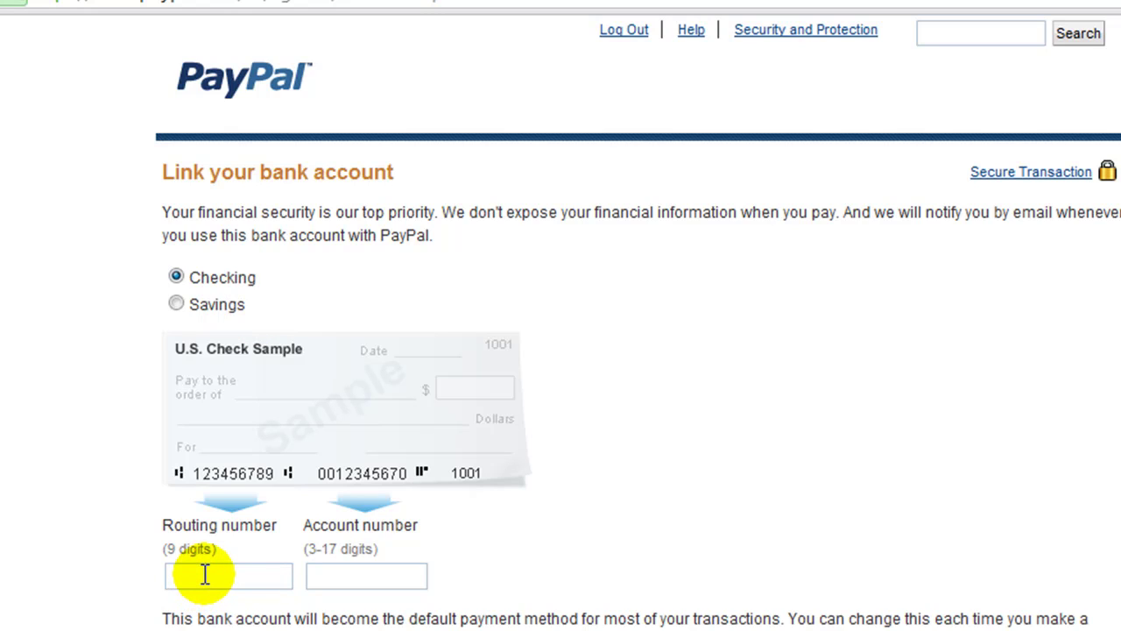
left_click(349, 575)
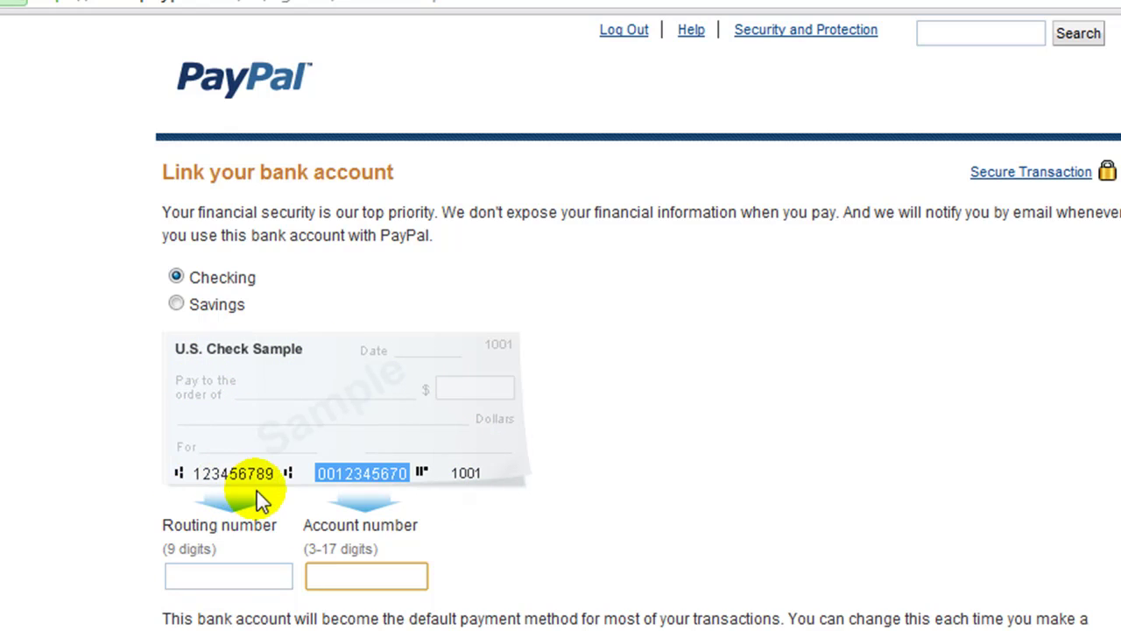
left_click(236, 576)
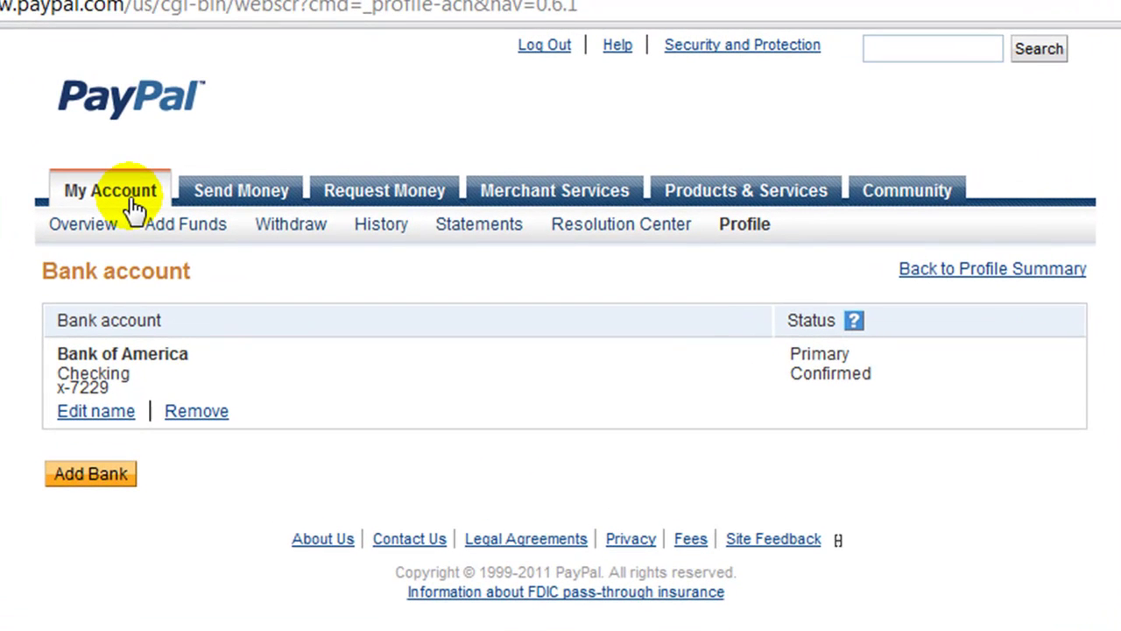
- Return to the My Account overview page to reach the Profile options
left_click(133, 209)
mouse_move(654, 150)
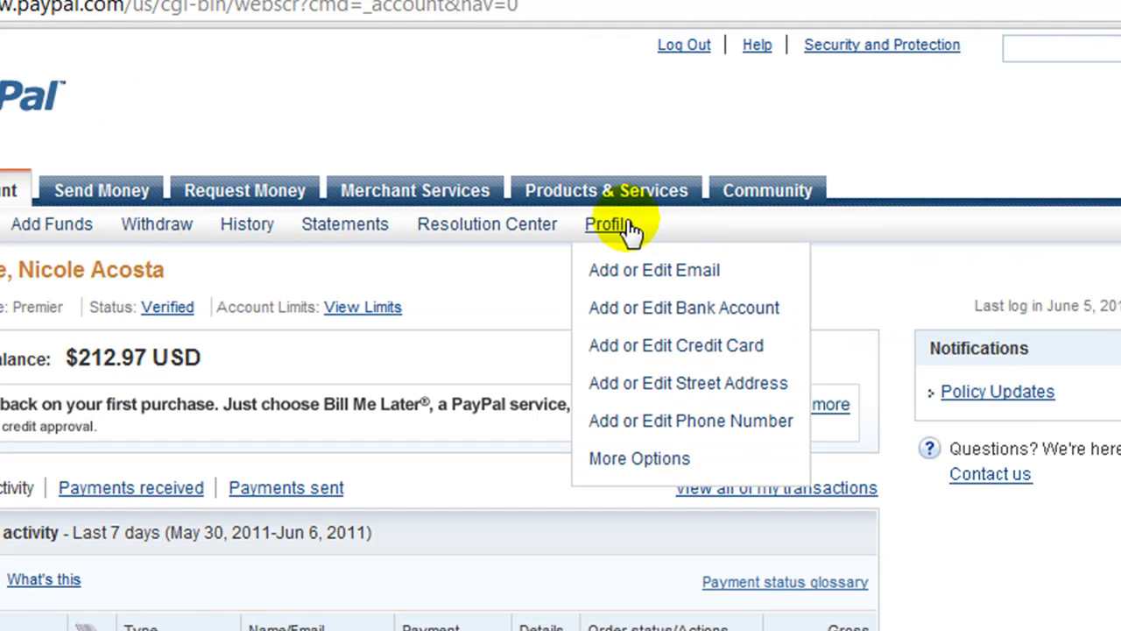
- Open Add a Card from saved cards, keep the existing first name, and choose Visa as card type
left_click(624, 350)
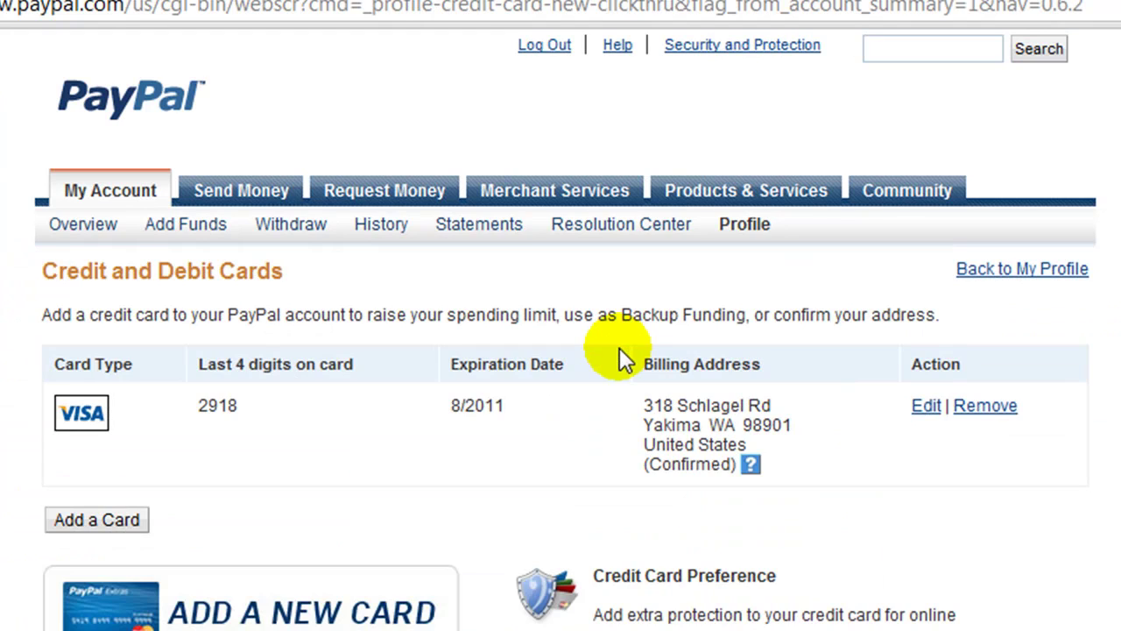
left_click(118, 523)
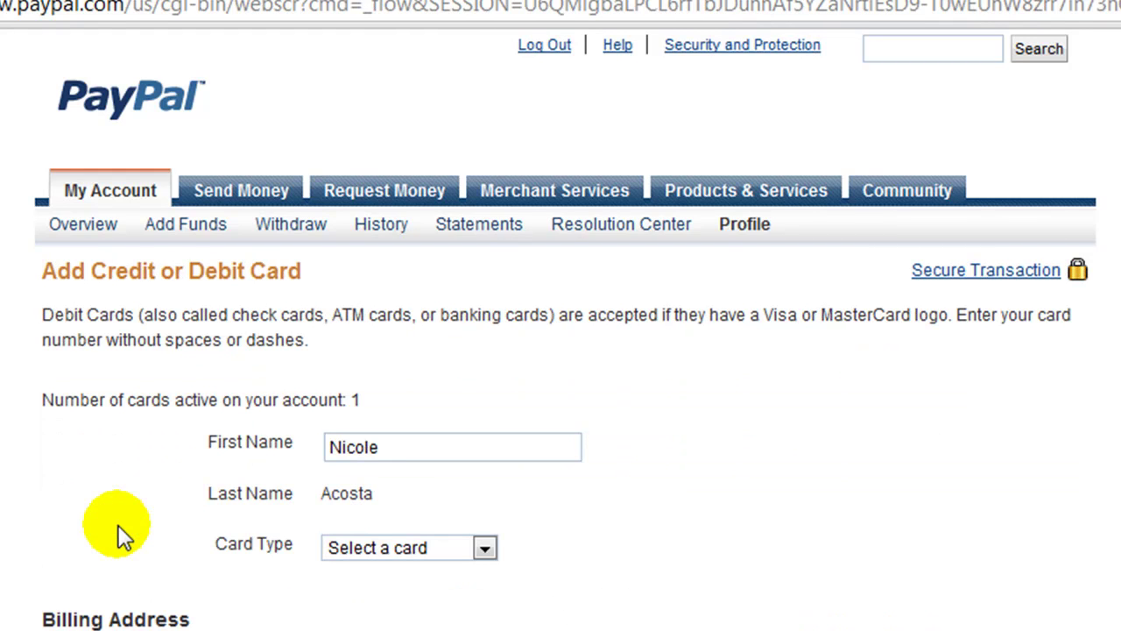
scroll(156, 384, "down", 3)
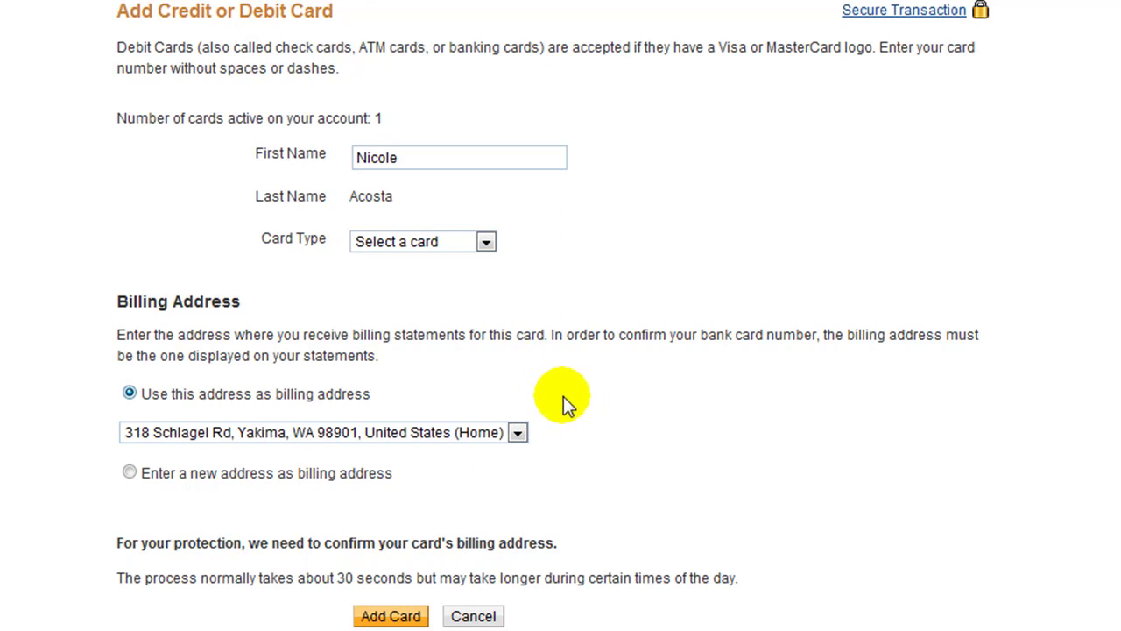
mouse_move(435, 156)
left_mouse_down()
mouse_move(370, 152)
mouse_move(344, 165)
left_mouse_up()
left_click(440, 156)
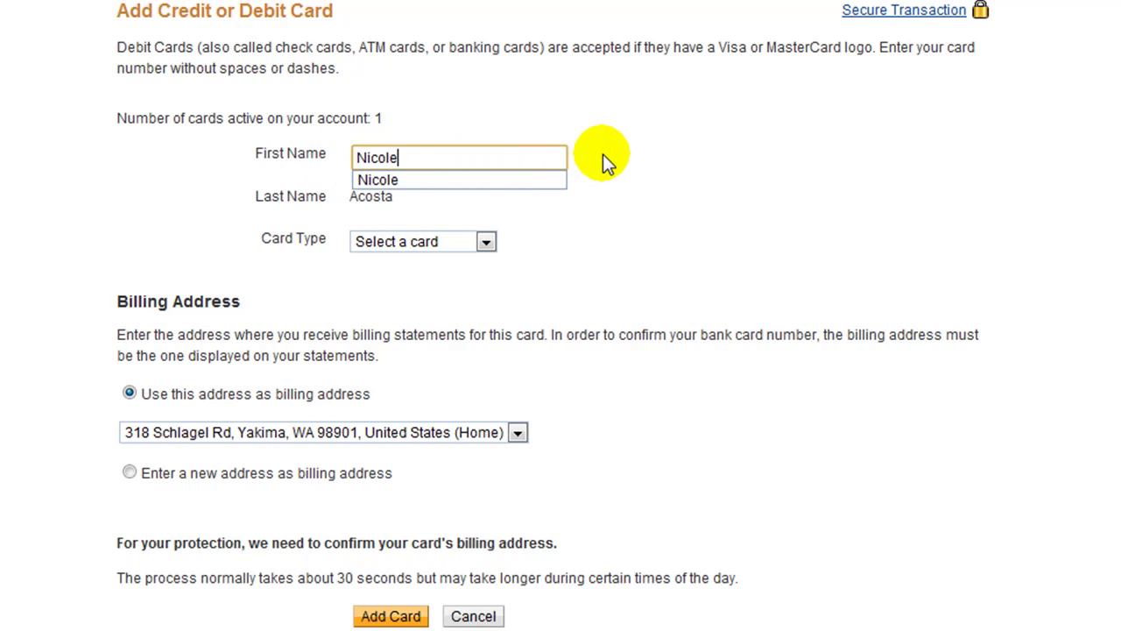
left_click(486, 244)
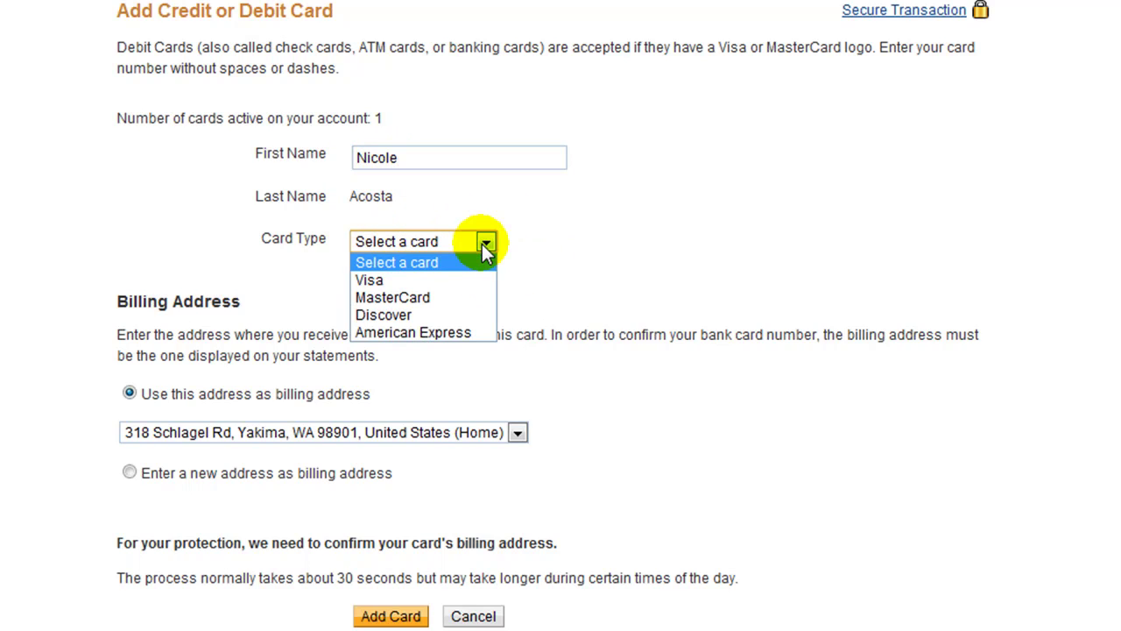
left_click(452, 281)
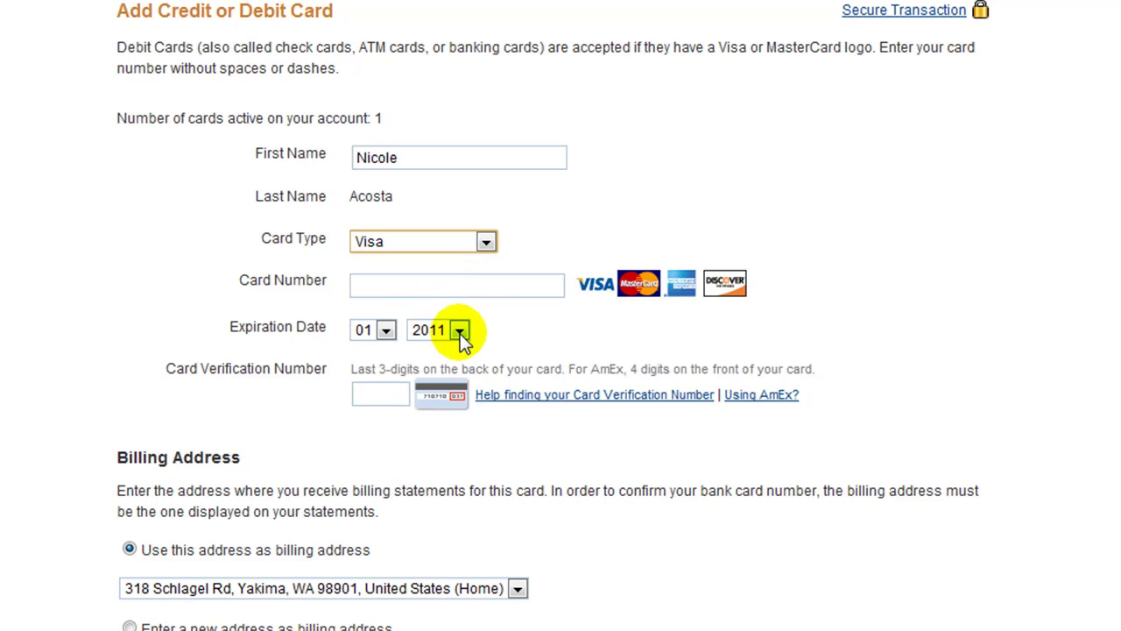
left_click(385, 332)
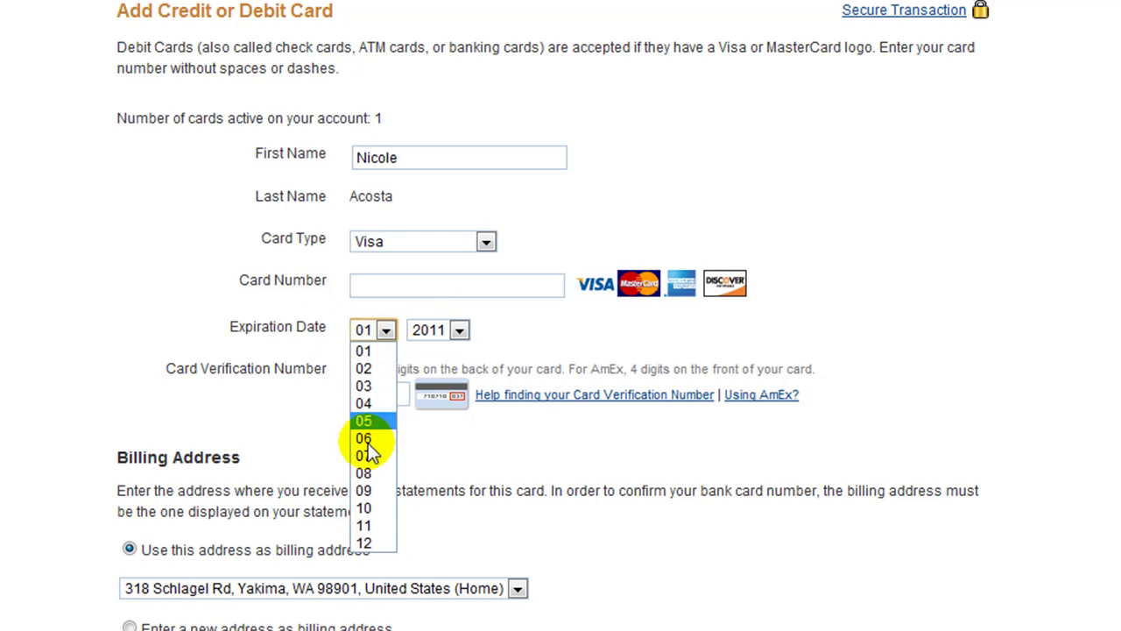
left_click(379, 332)
left_click(457, 330)
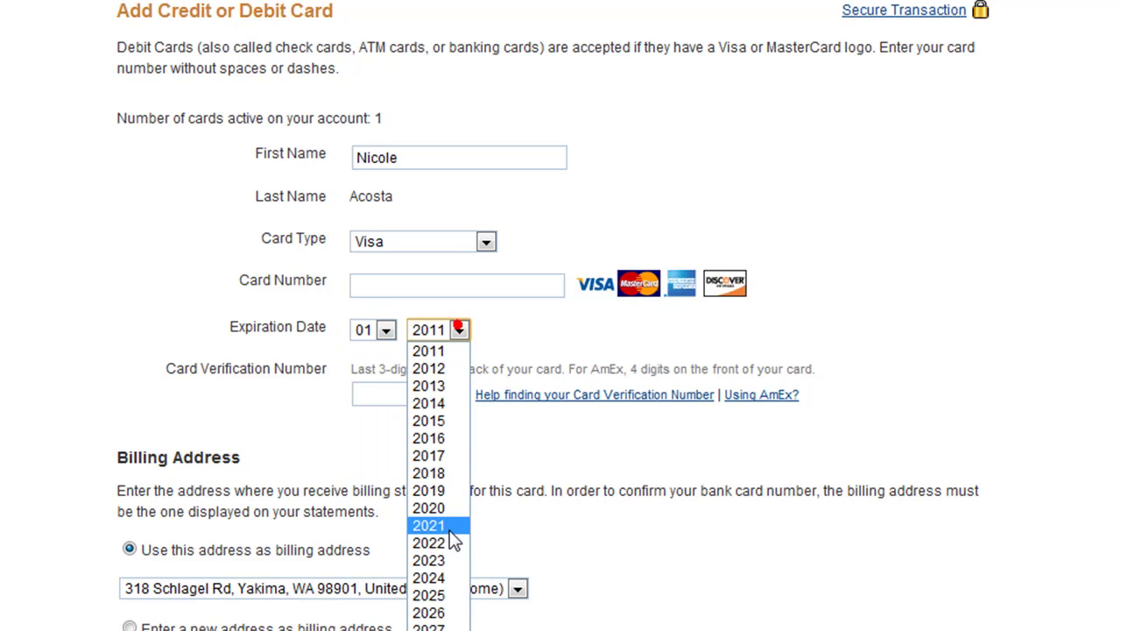
left_click(460, 330)
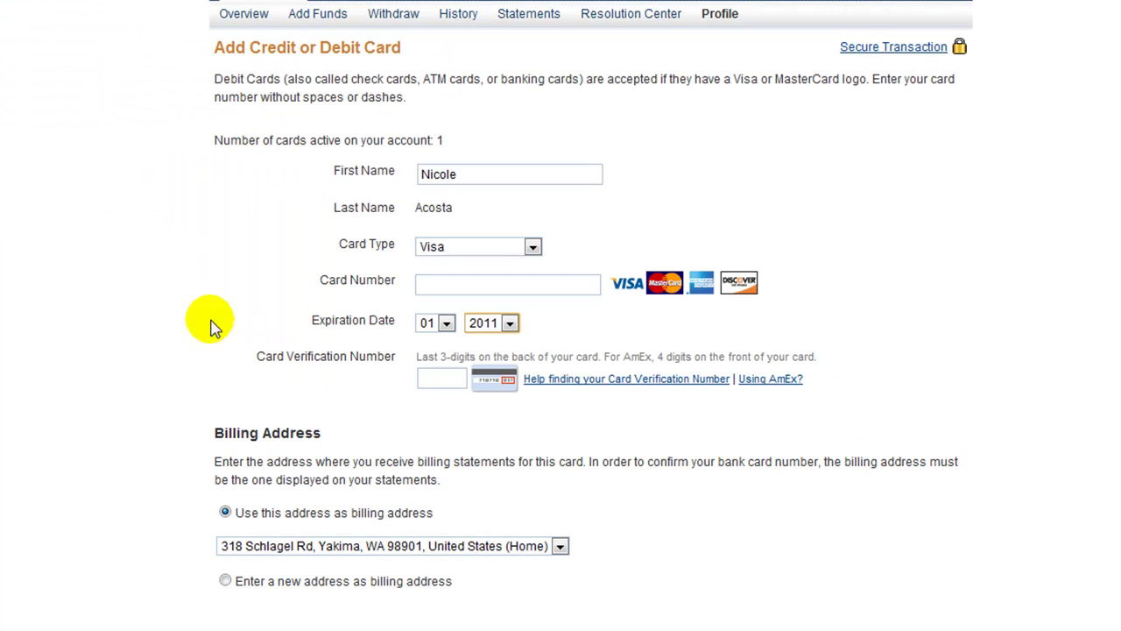
scroll(342, 361, "down", 2)
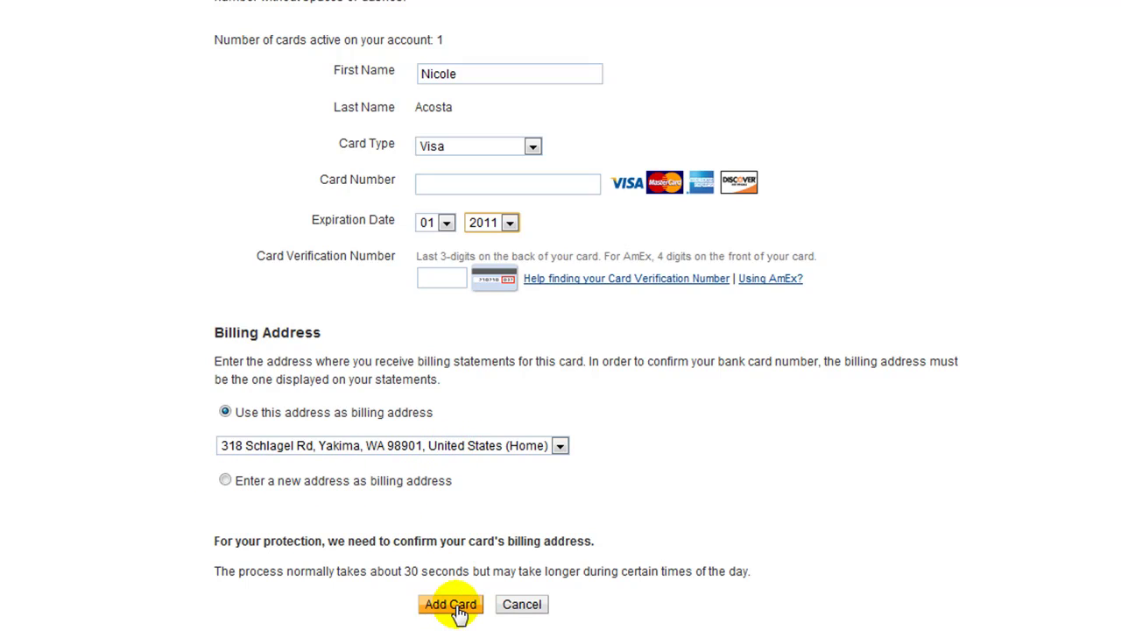
scroll(927, 421, "up", 1)
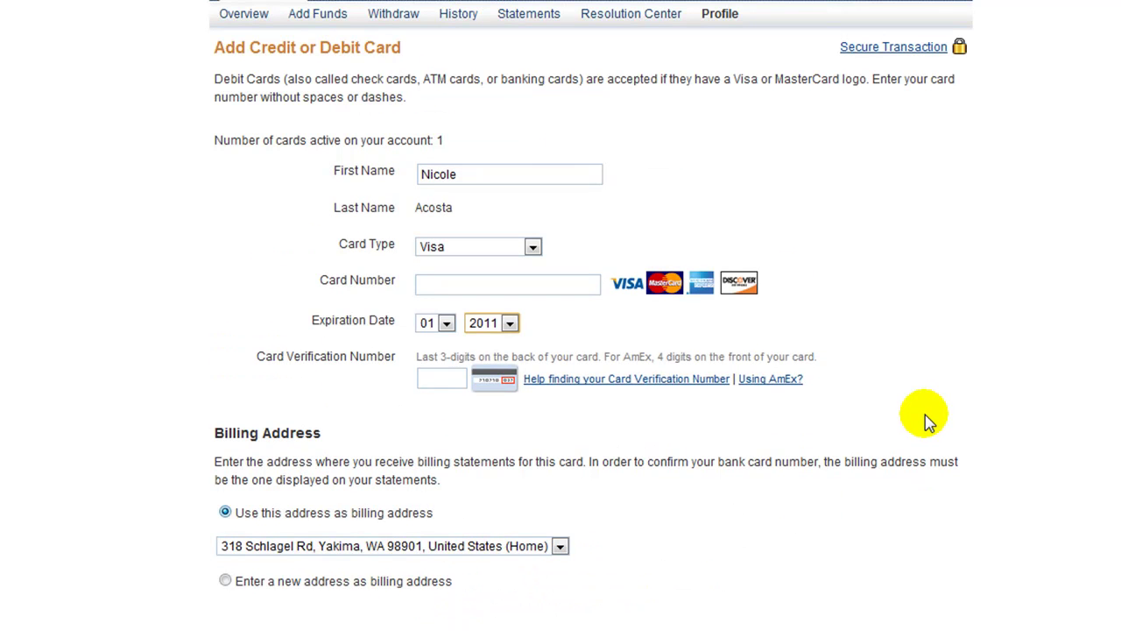